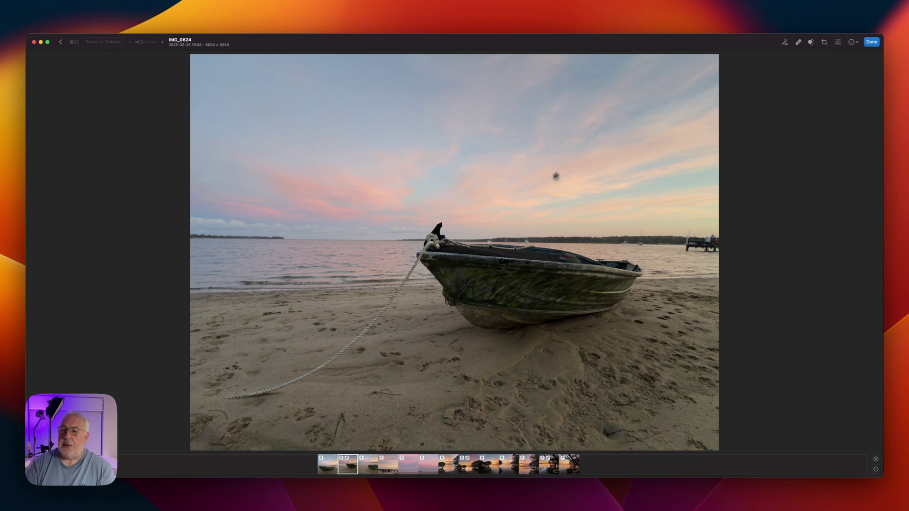
Set the RAW layer's White Balance Temperature and Tint to 2% each.
left_click(838, 42)
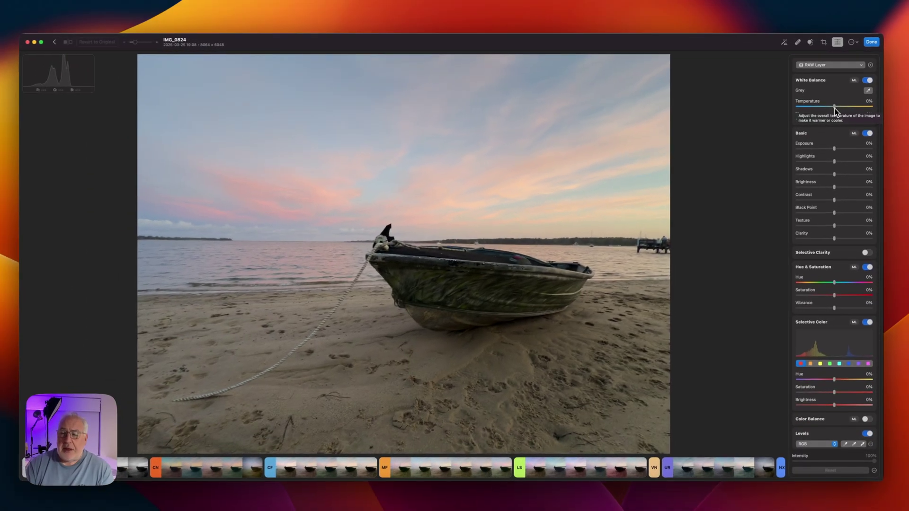
left_click(830, 112)
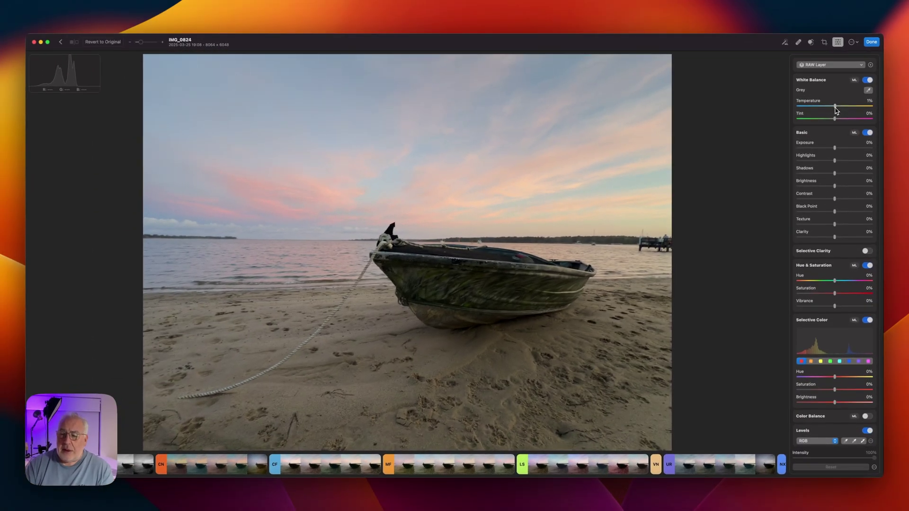
left_click_drag(836, 110, 837, 110)
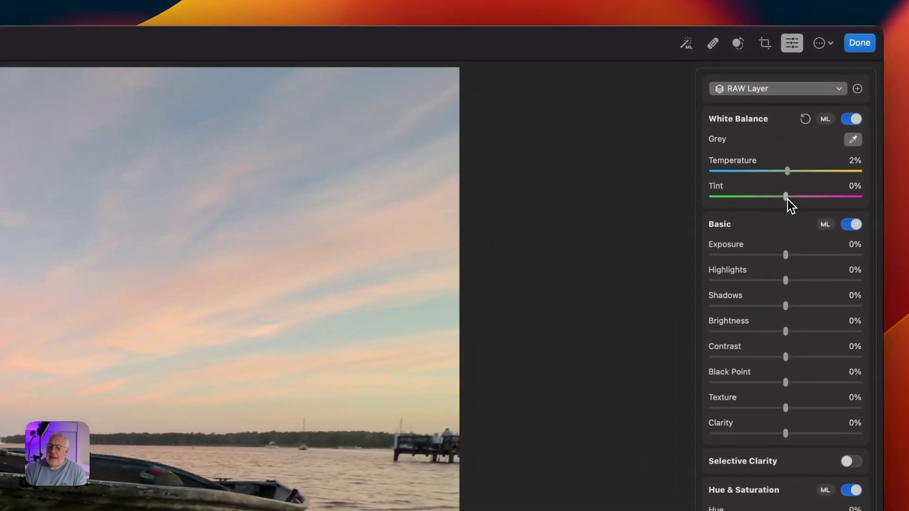
left_click(789, 200)
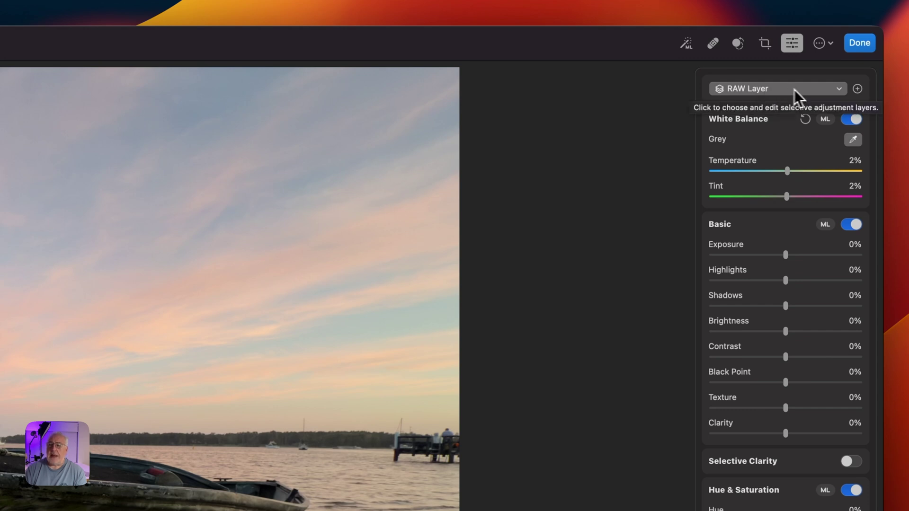
Add a Select Sky layer above the RAW layer.
left_click(859, 89)
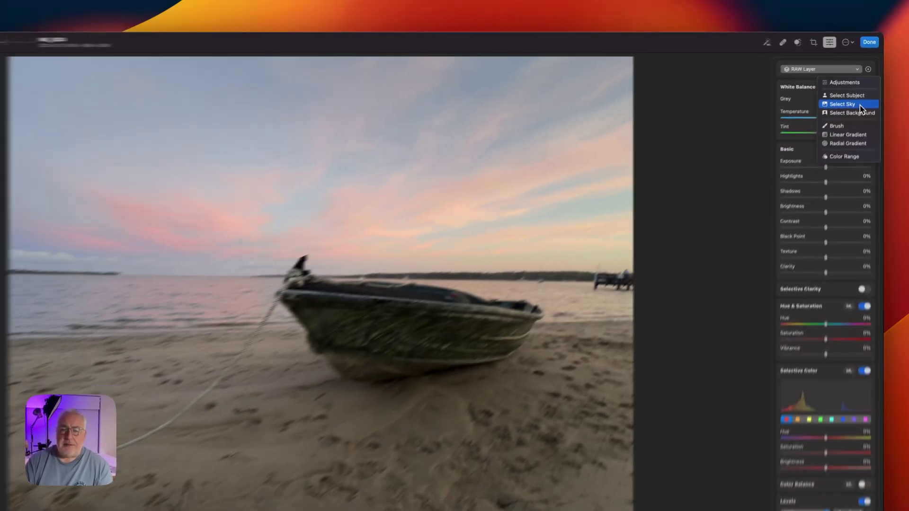
left_click(843, 150)
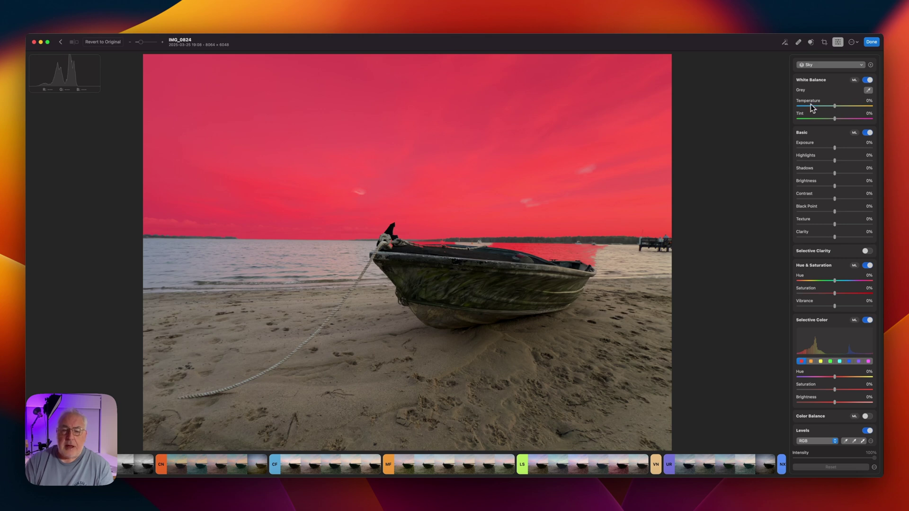
left_click_drag(808, 105, 407, 160)
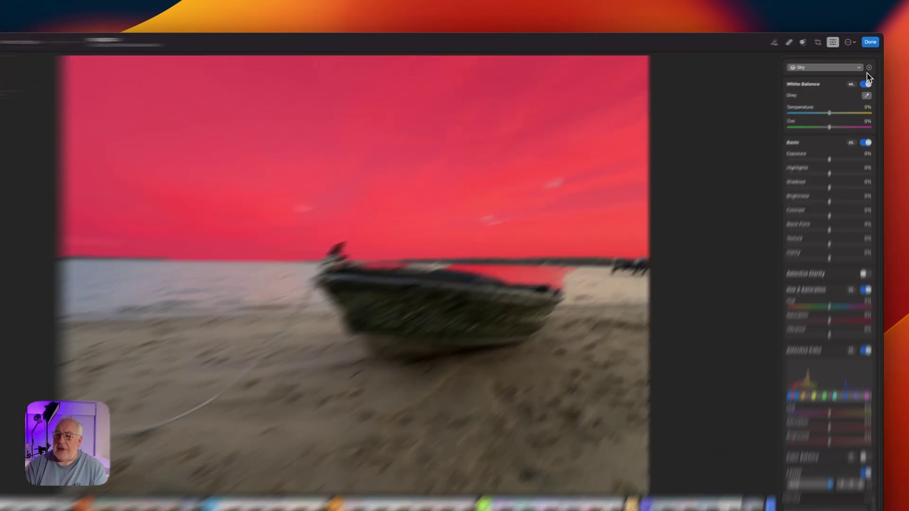
Bring up the Sky layer's Subtract mask options from the Layers list.
left_click(863, 70)
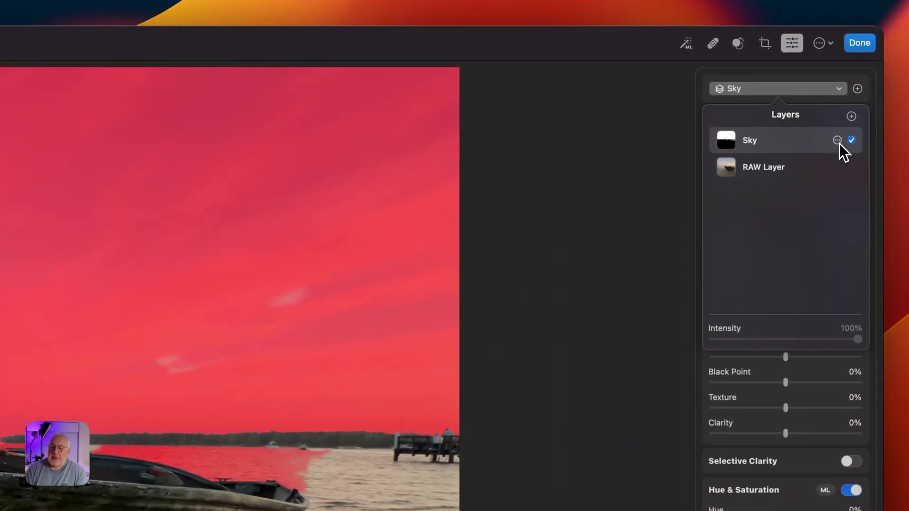
left_click(839, 142)
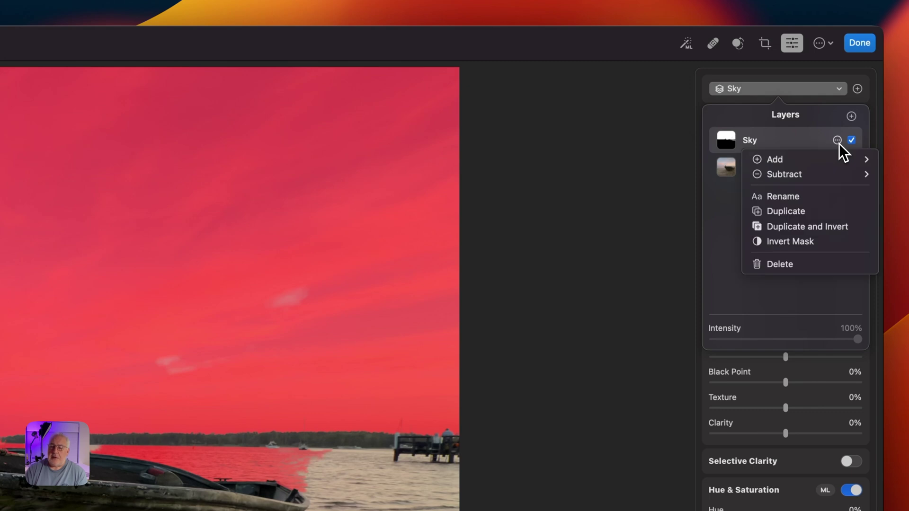
mouse_move(809, 180)
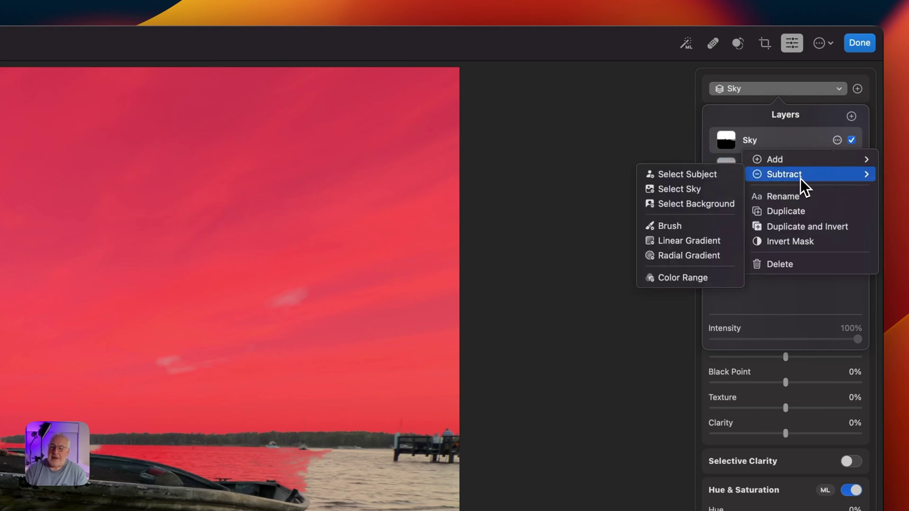
Brush-subtract the Sky mask from the water right of the boat, ending at brush size 8%.
left_click(689, 226)
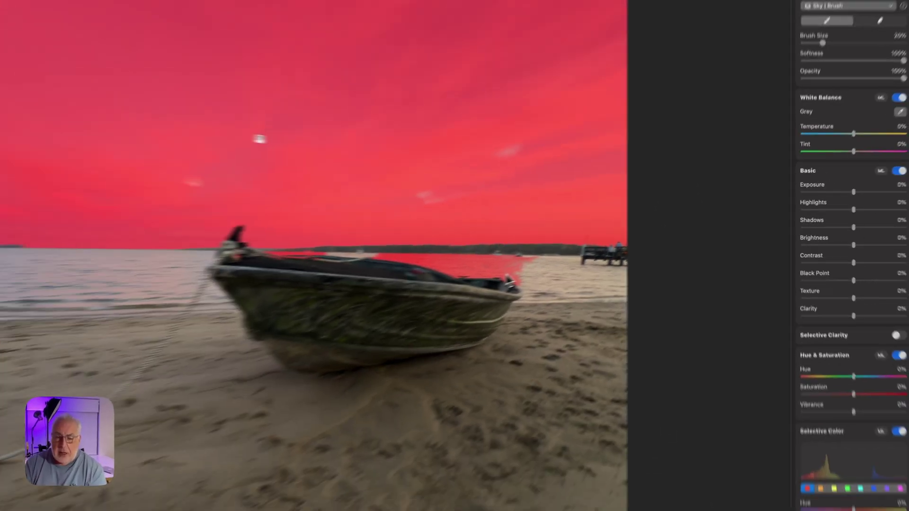
key("bracketright")
key("bracketleft")
key("bracketright")
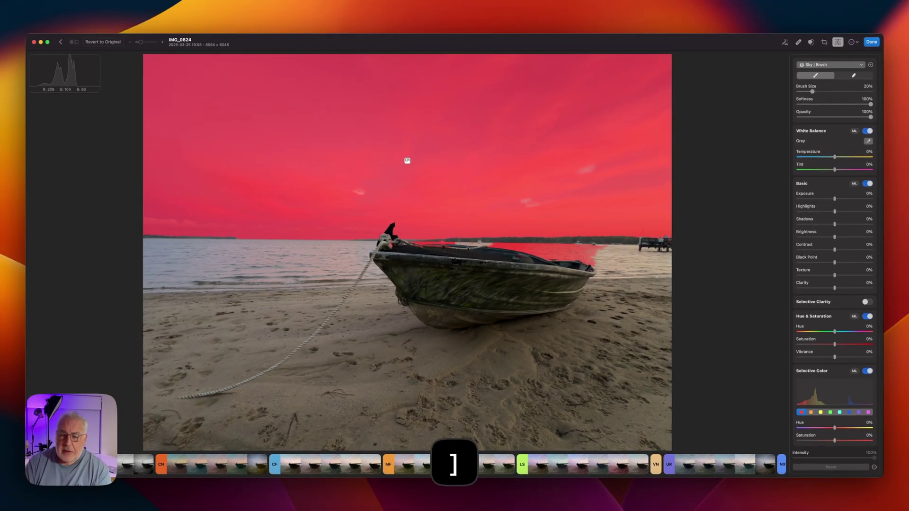
left_click_drag(595, 255, 509, 247)
key("bracketleft")
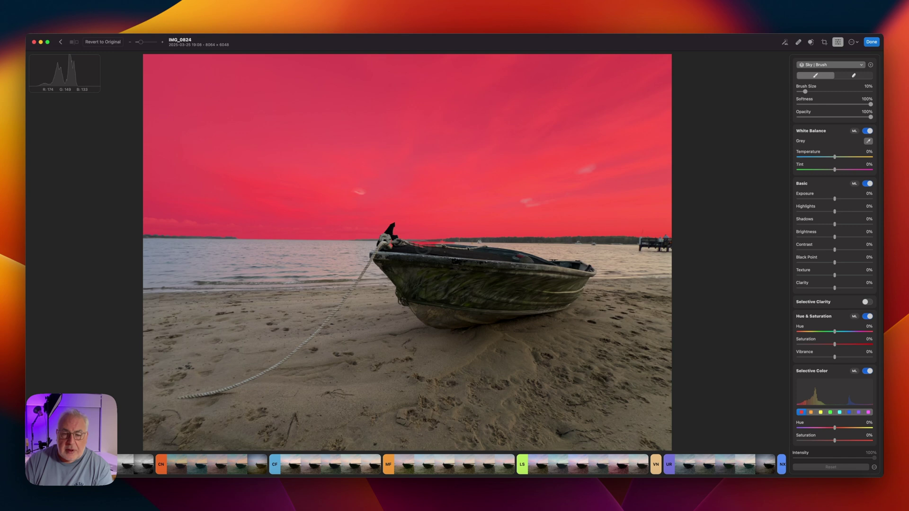
key("bracketleft")
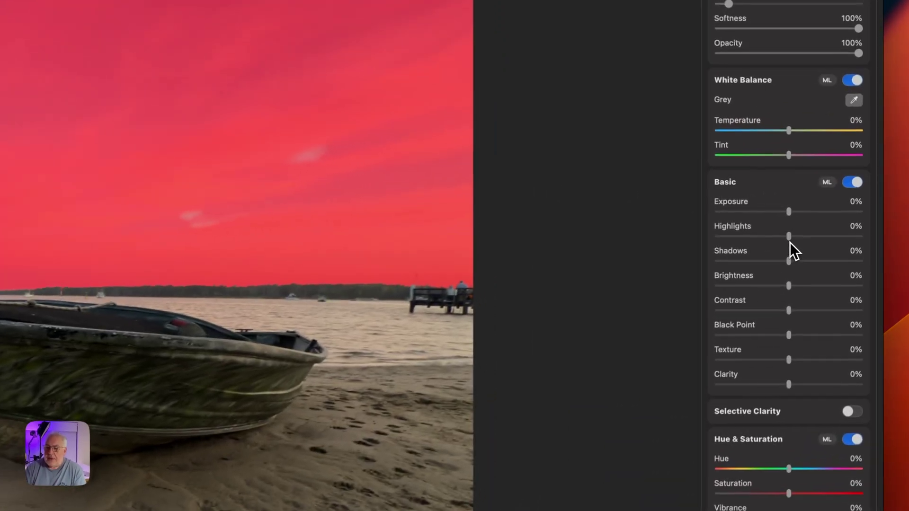
Darken the Sky layer to Highlights −14%, Brightness −11% and Black Point −8%.
left_click_drag(835, 211, 834, 212)
mouse_move(787, 240)
left_mouse_down()
mouse_move(764, 240)
mouse_move(776, 240)
left_mouse_up()
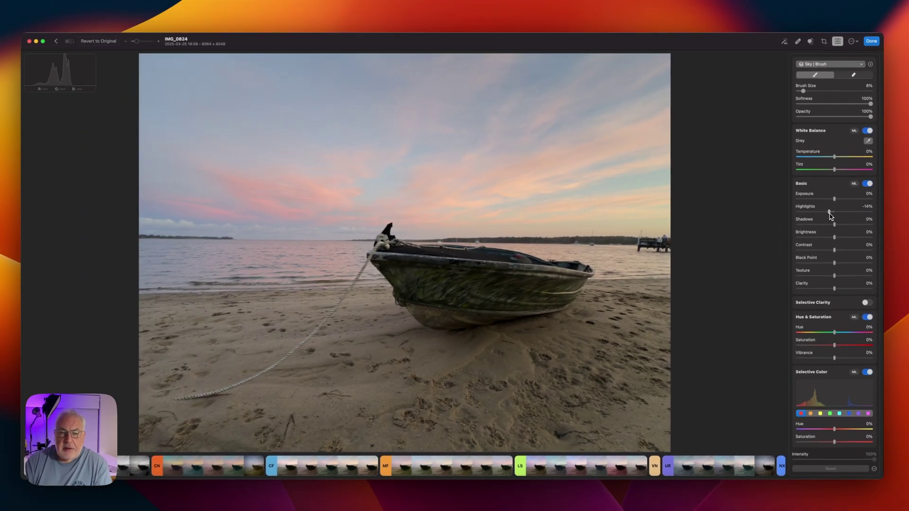
left_click_drag(835, 237, 836, 238)
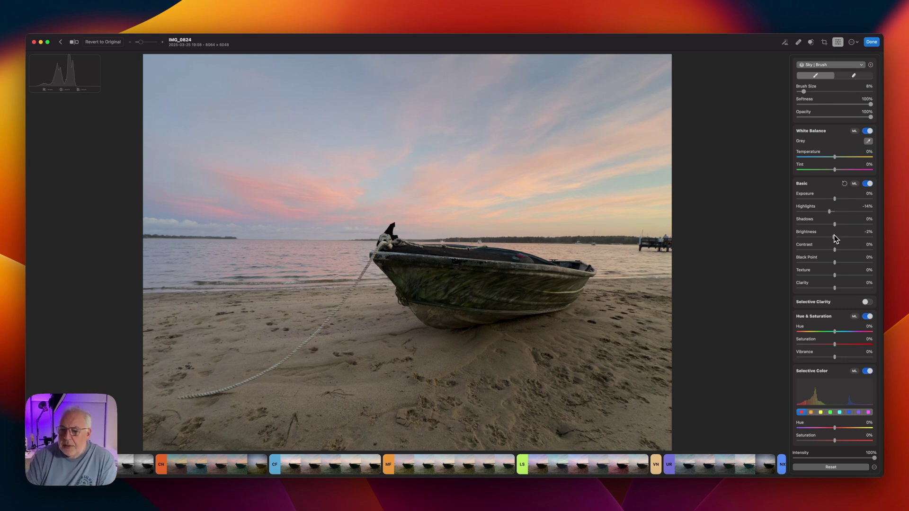
left_click_drag(833, 239, 832, 241)
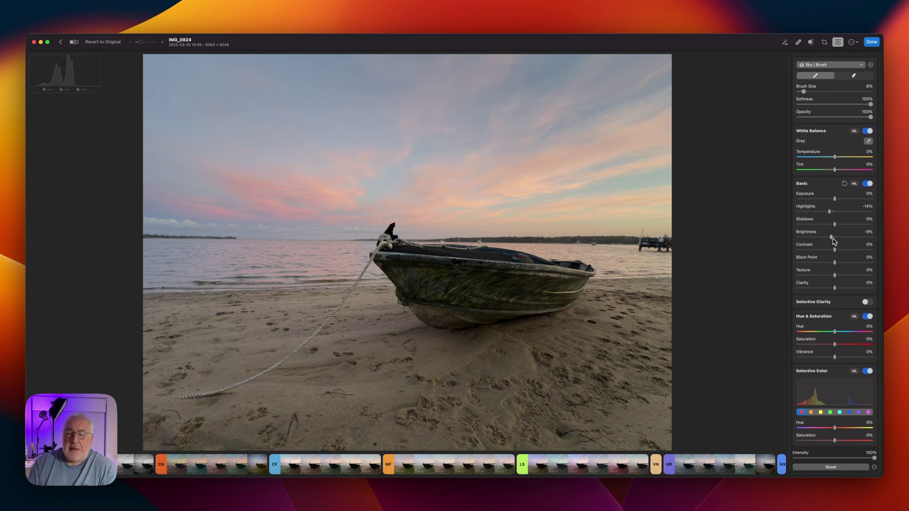
left_click_drag(834, 242, 834, 265)
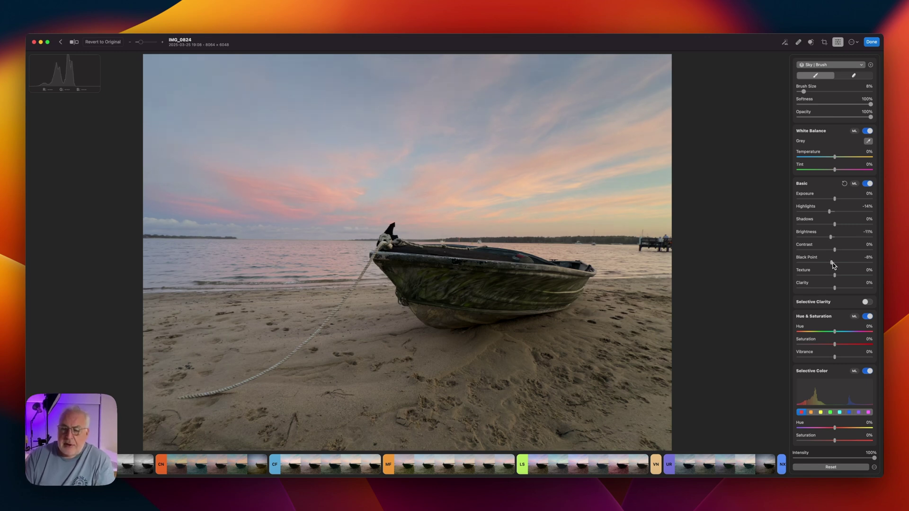
Raise the Sky layer's Clarity to 25%.
left_click(836, 291)
left_click_drag(836, 290, 845, 294)
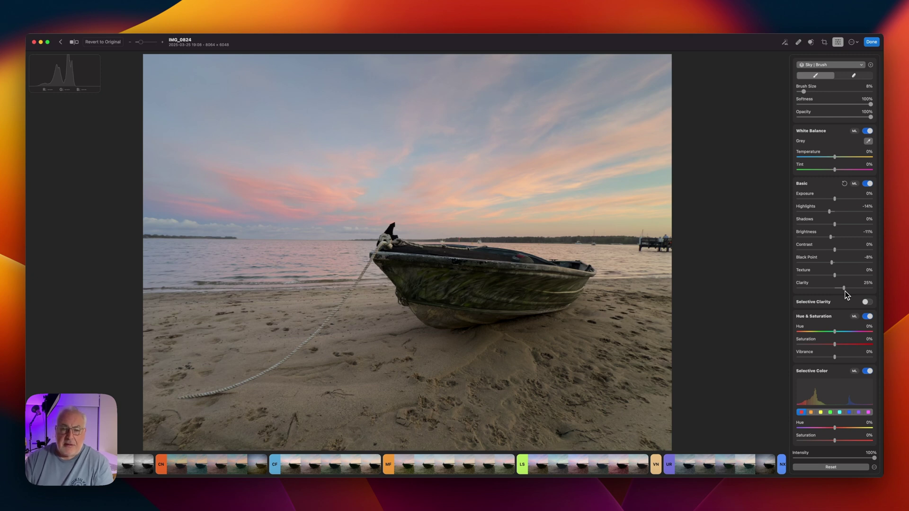
mouse_move(846, 293)
left_mouse_down()
mouse_move(885, 291)
mouse_move(847, 292)
left_mouse_up()
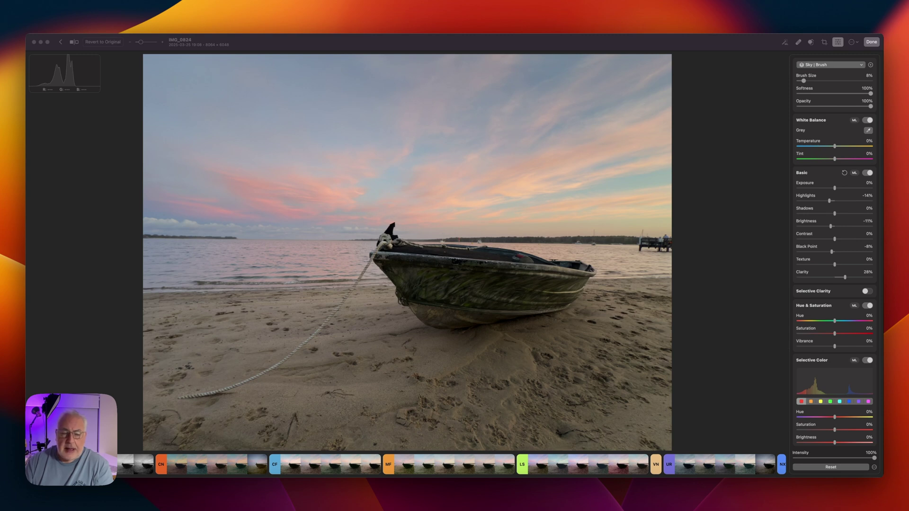
Push the Sky layer's Hue & Saturation Vibrance to 49% and drop Basic Clarity to 20%.
scroll(841, 280, "down", 4)
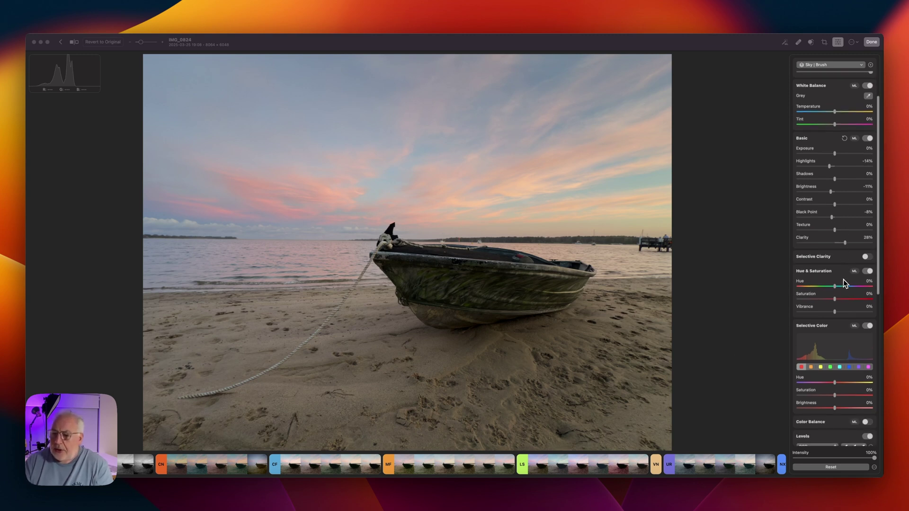
left_click(836, 270)
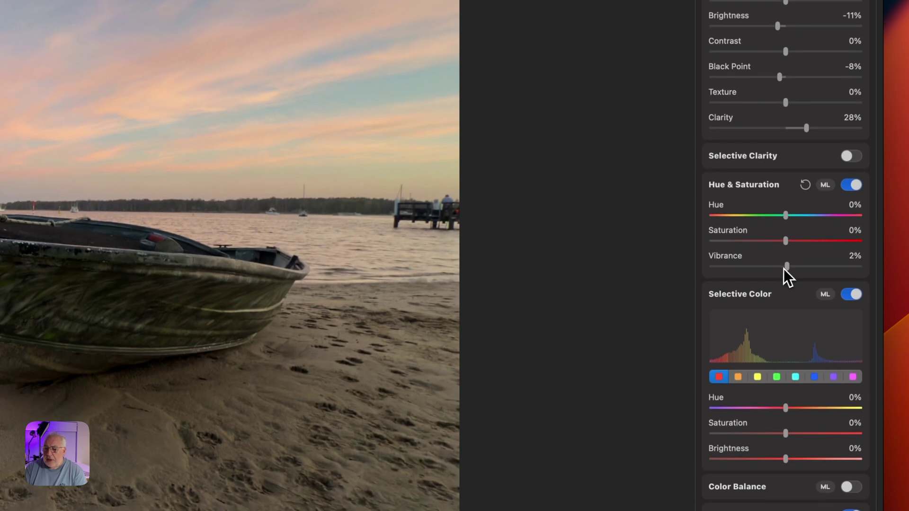
left_click_drag(786, 366, 807, 366)
left_click_drag(806, 269, 854, 274)
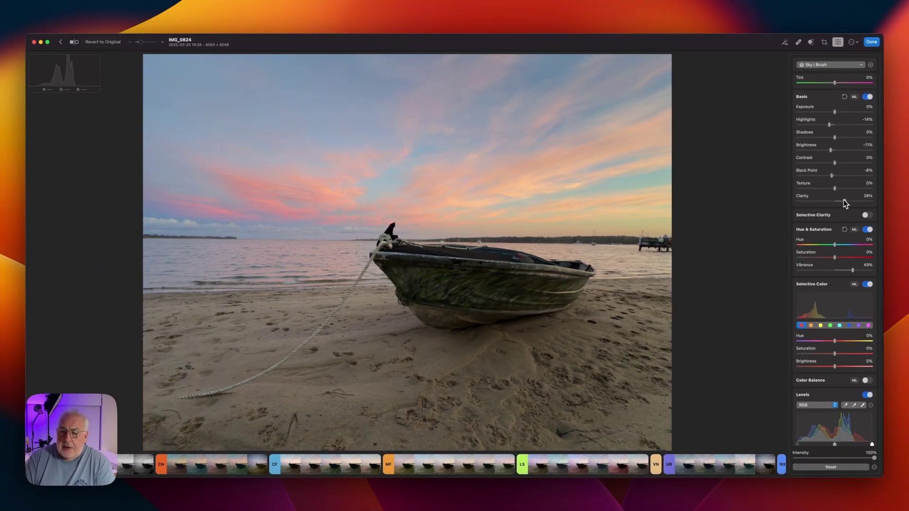
left_click_drag(845, 202, 842, 203)
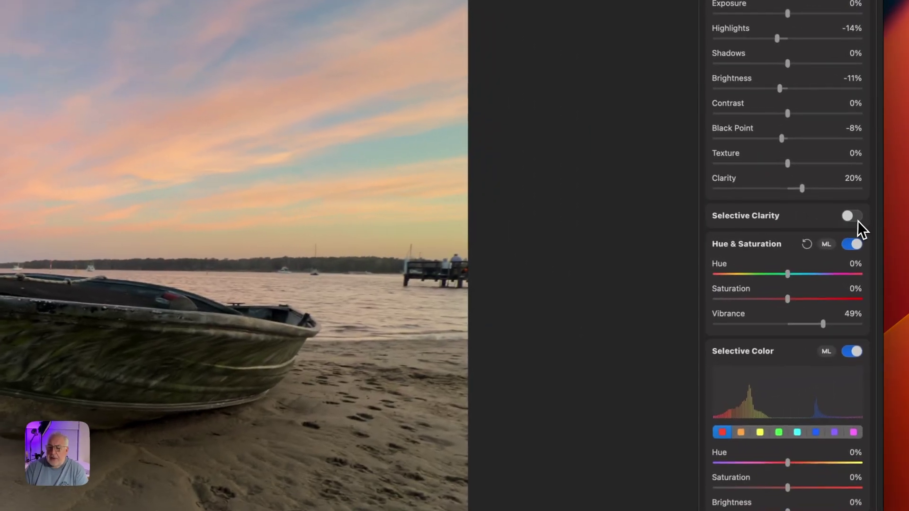
Enable Selective Clarity on the Sky layer and set Midtones Clarity to 29%.
left_click(856, 216)
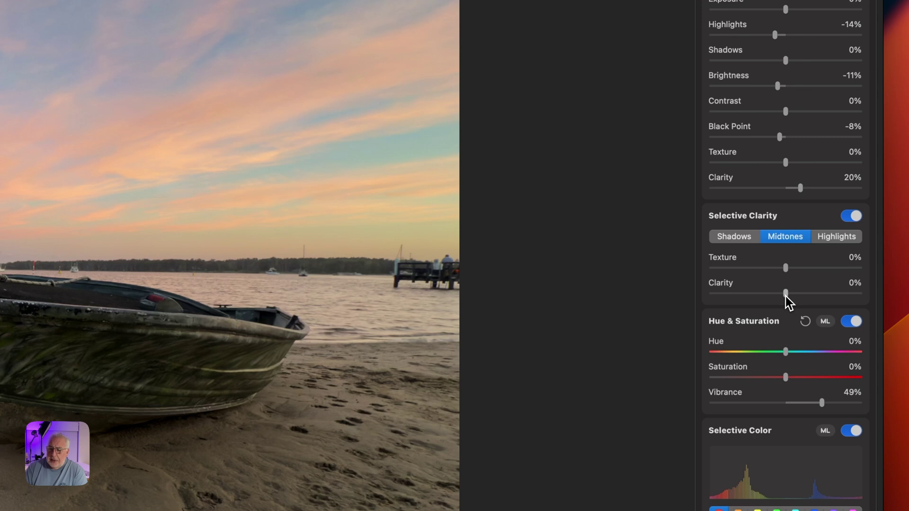
left_click_drag(786, 296, 806, 297)
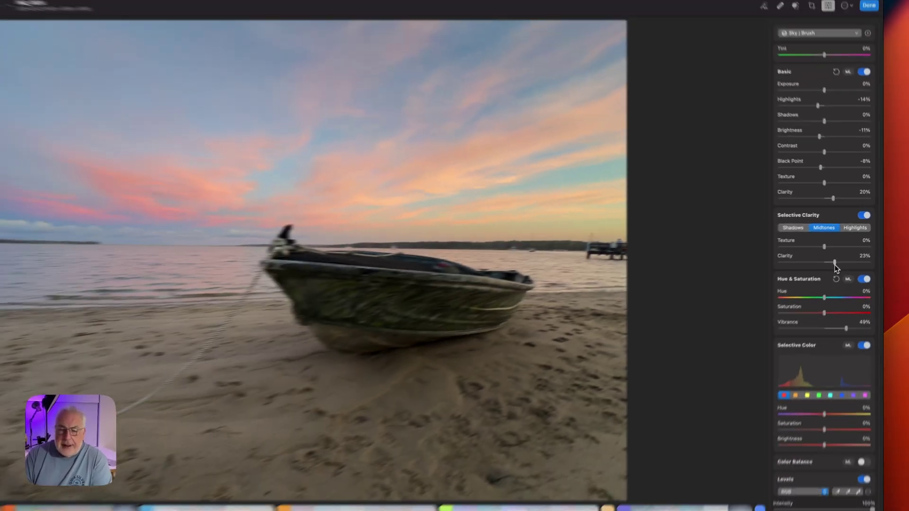
left_click_drag(835, 267, 837, 263)
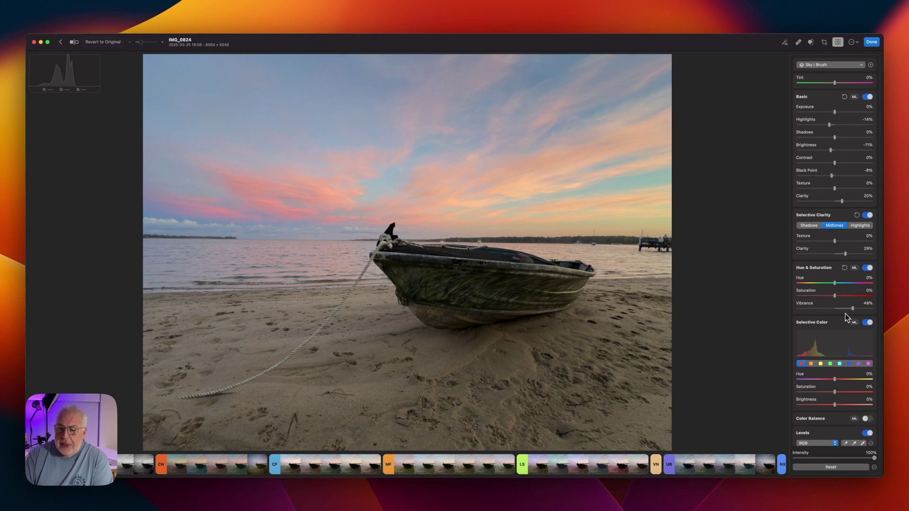
Add a Curves shadow point near 64 pulled to about 44, and set the upper point to 192/199.
scroll(843, 325, "down", 8)
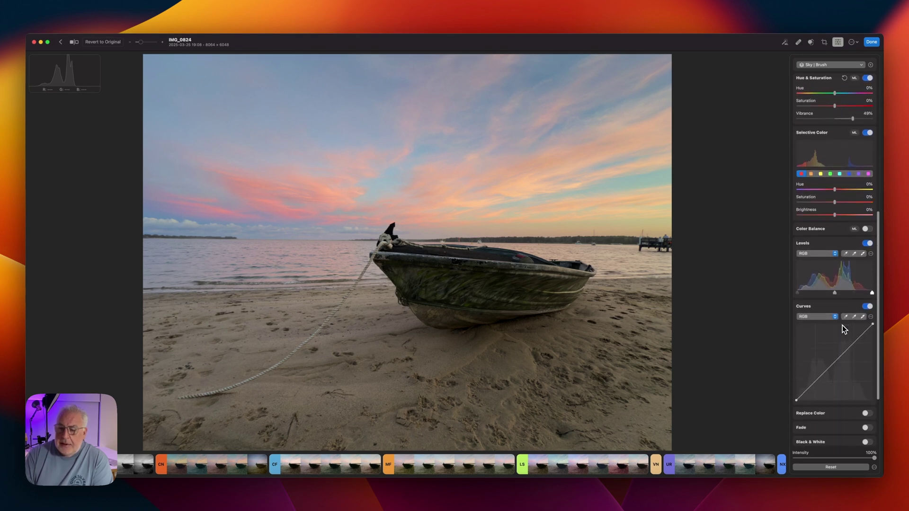
scroll(842, 326, "down", 4)
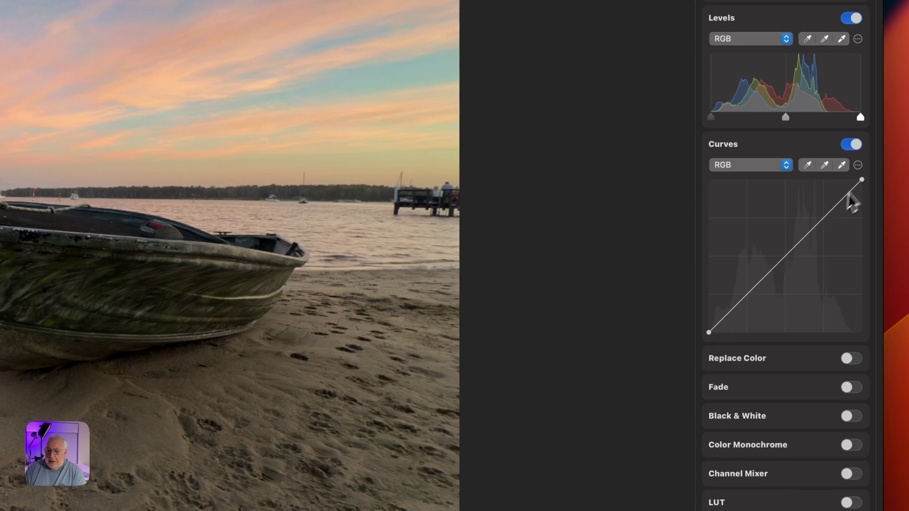
mouse_move(710, 335)
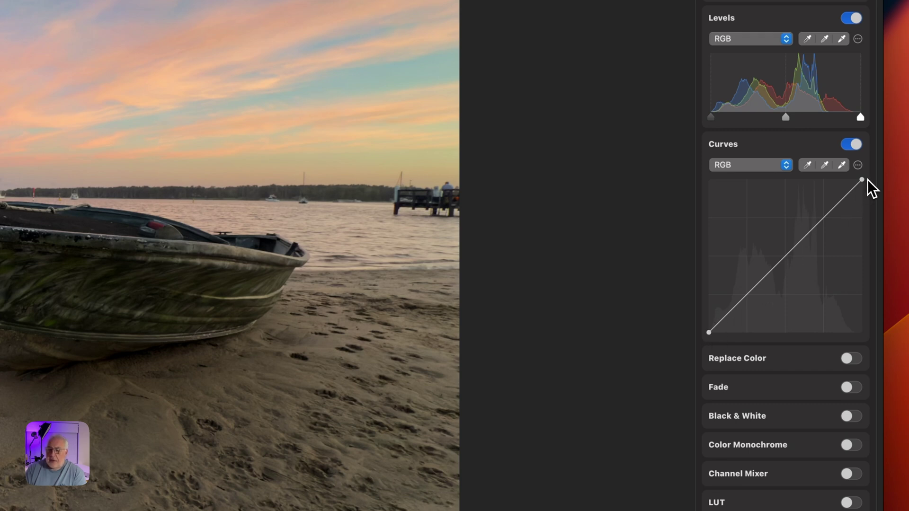
mouse_move(866, 179)
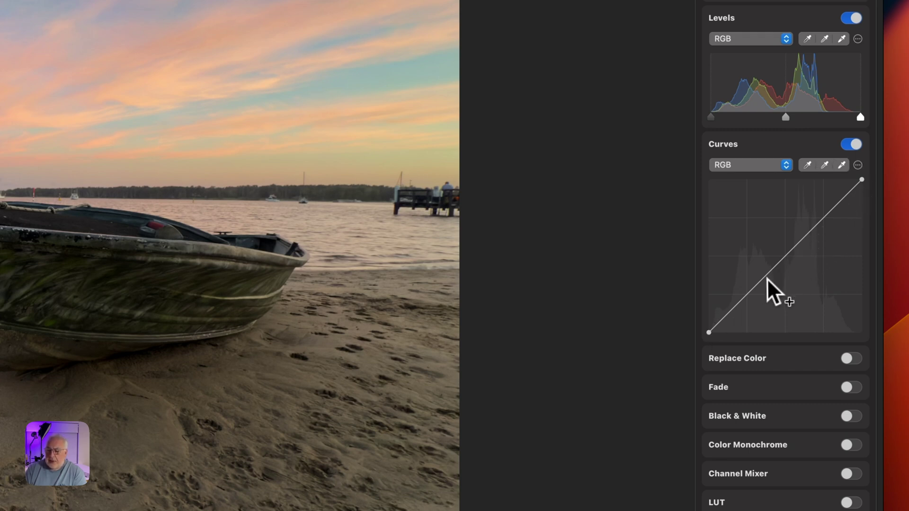
left_click(748, 293)
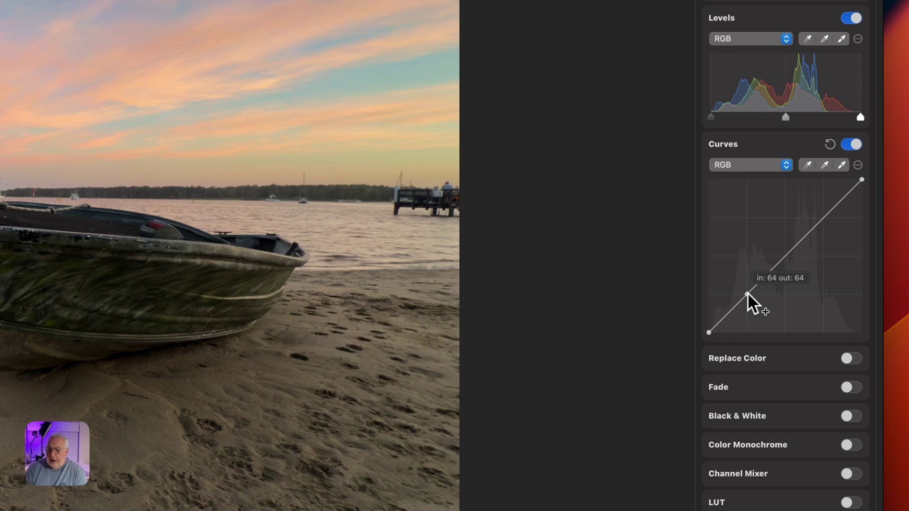
left_click_drag(748, 297, 749, 304)
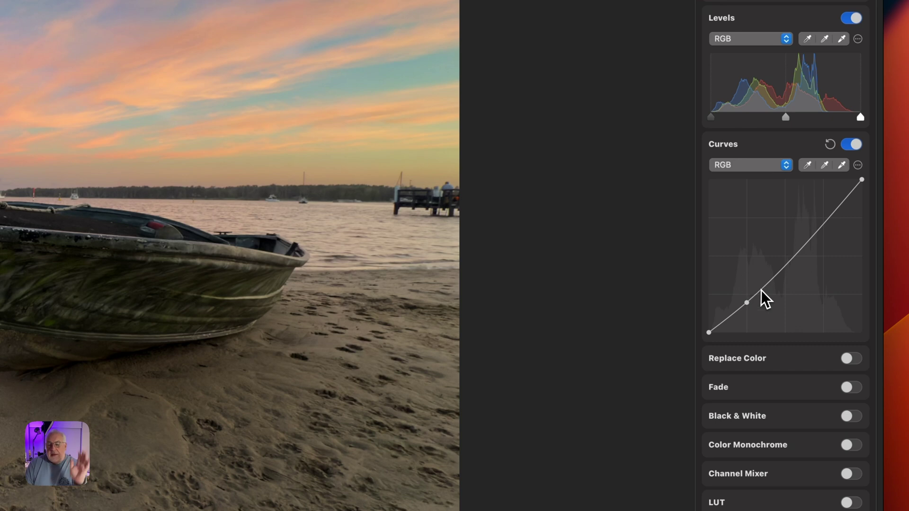
left_click_drag(747, 303, 754, 307)
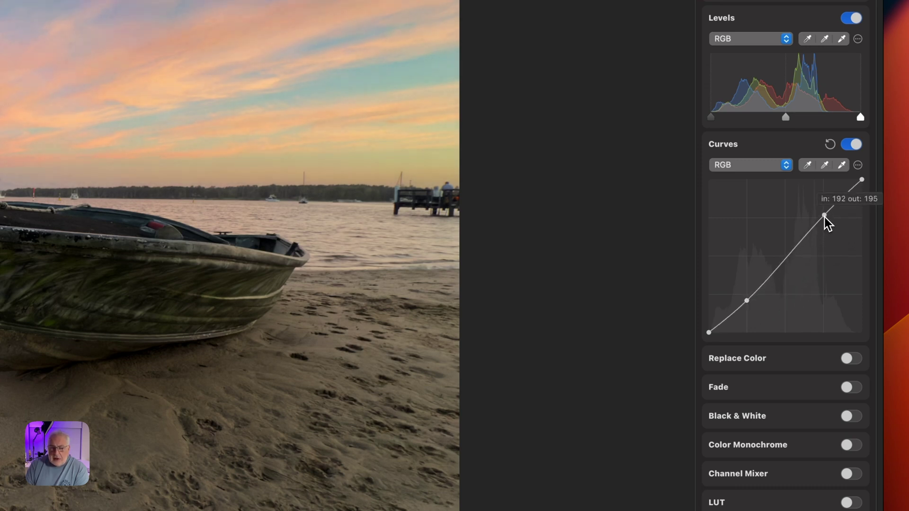
left_click_drag(824, 217, 825, 216)
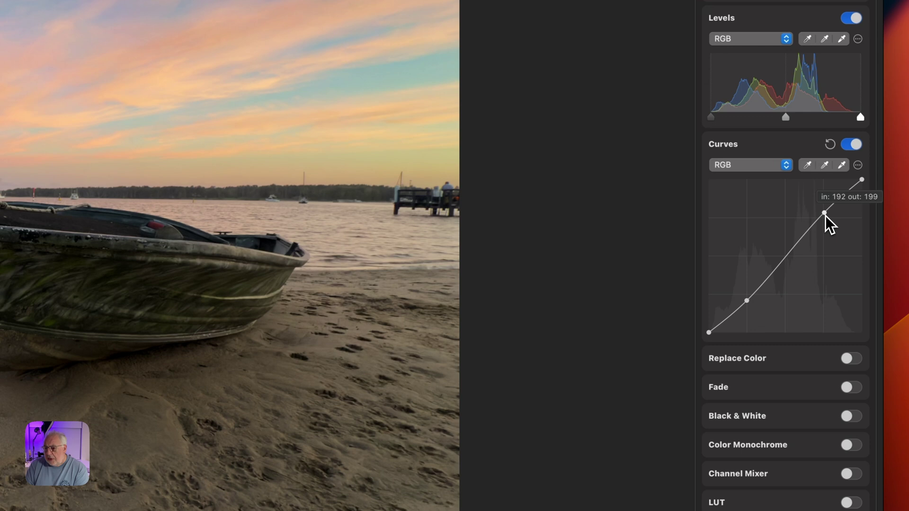
left_click_drag(825, 213, 825, 214)
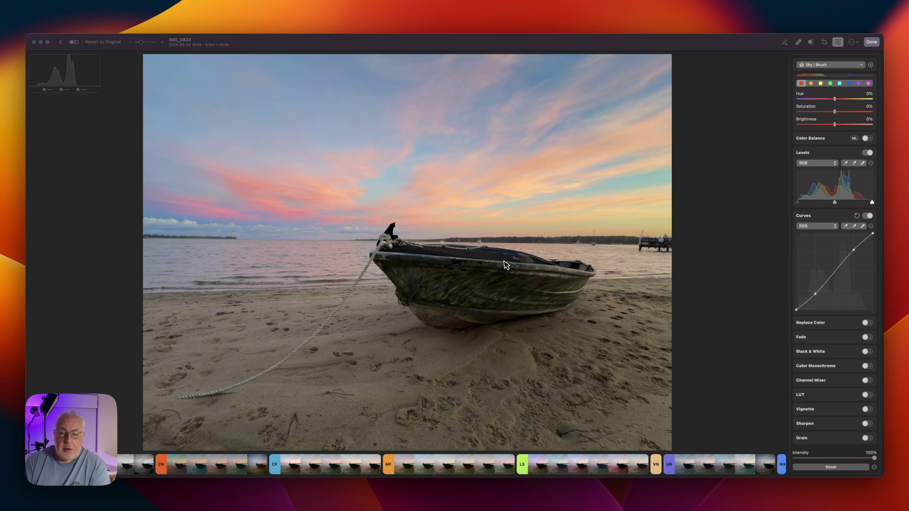
Create an inverted duplicate of the Sky layer.
left_click(855, 67)
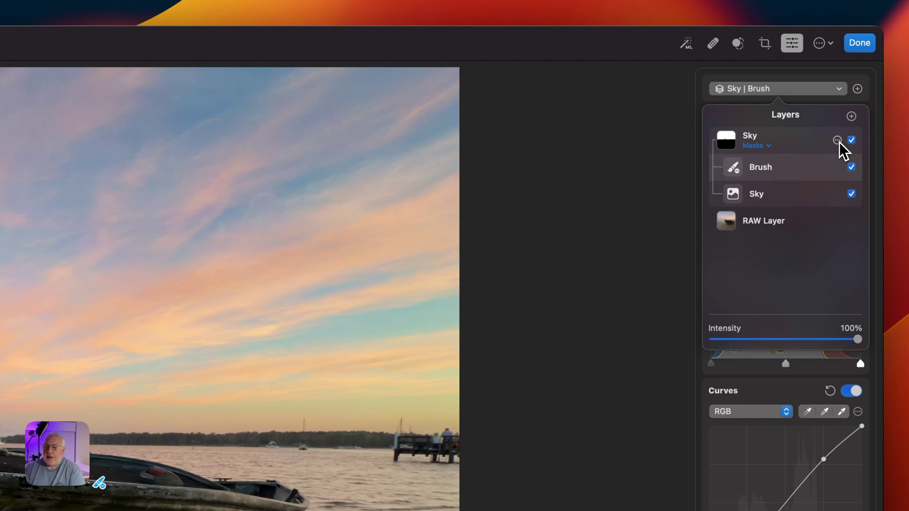
left_click(838, 142)
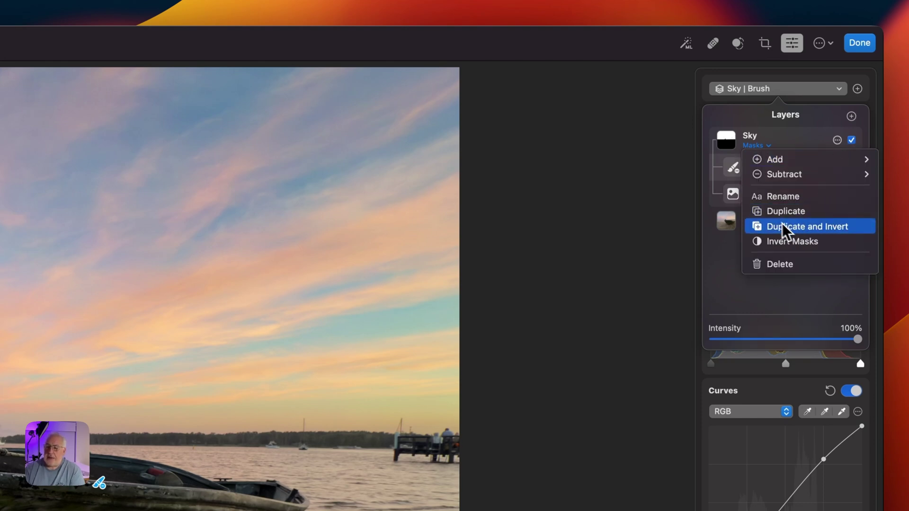
left_click(805, 229)
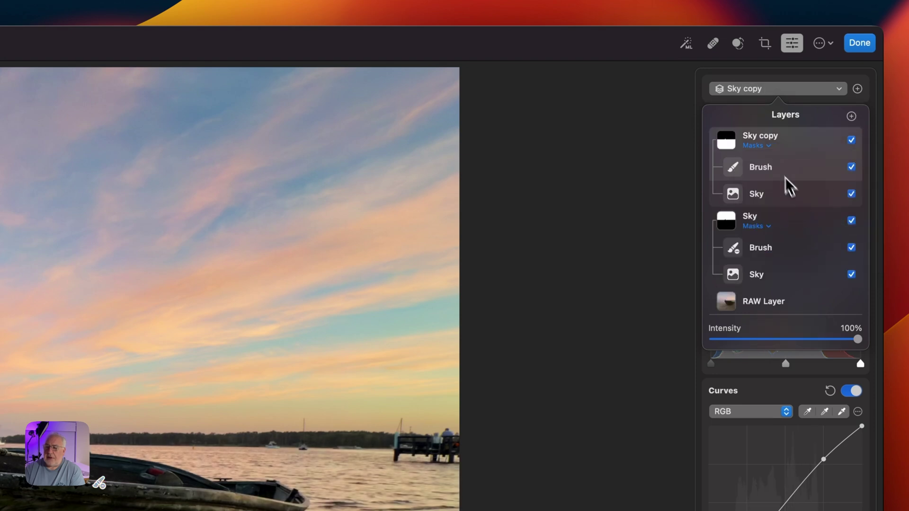
Rename the duplicate layer to 'Ground'.
double_click(766, 136)
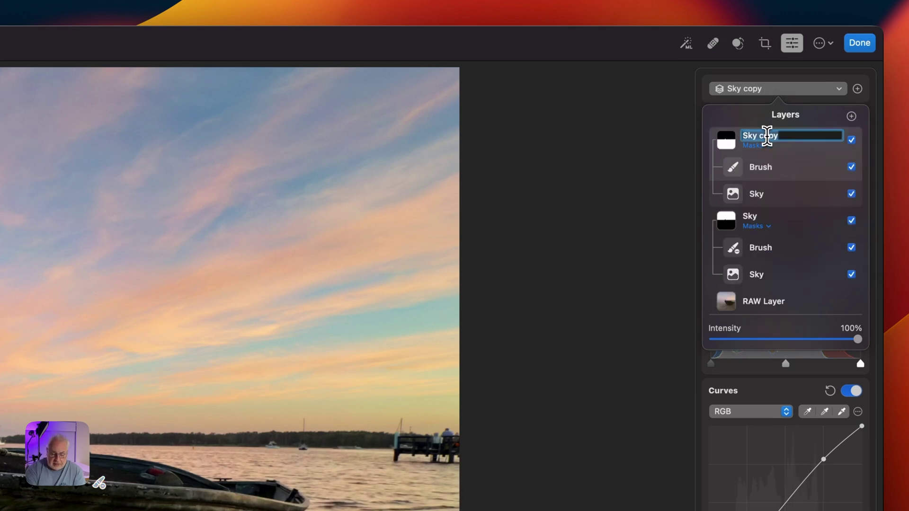
type("Ground")
key("Return")
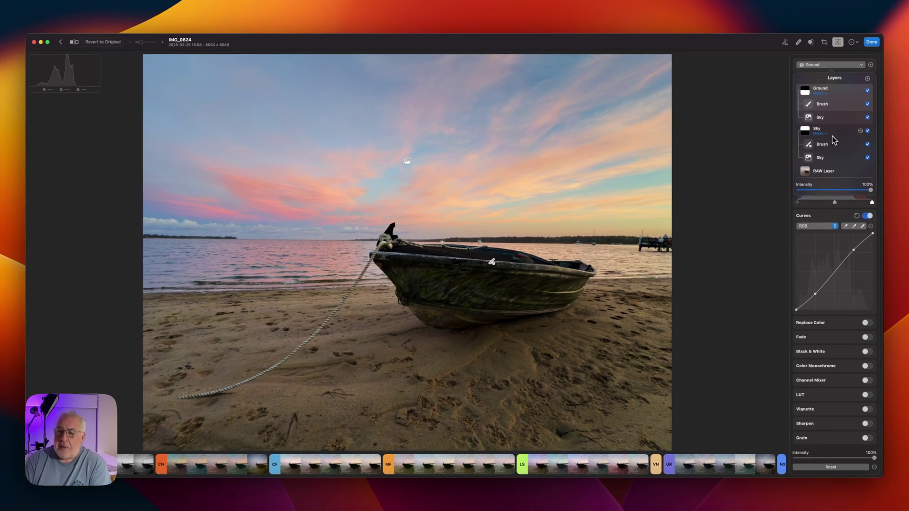
Reset the Ground layer's copied Basic, Selective Clarity, Hue & Saturation and Curves settings.
left_click(828, 136)
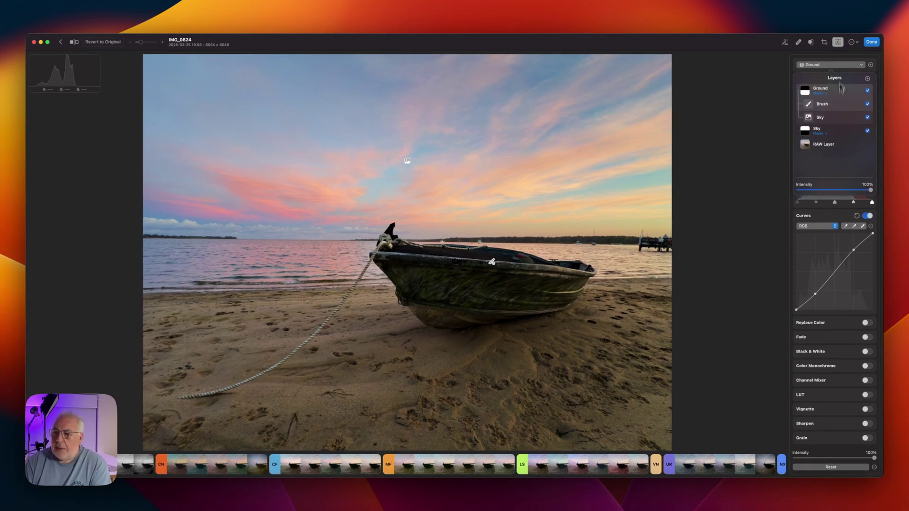
left_click(877, 66)
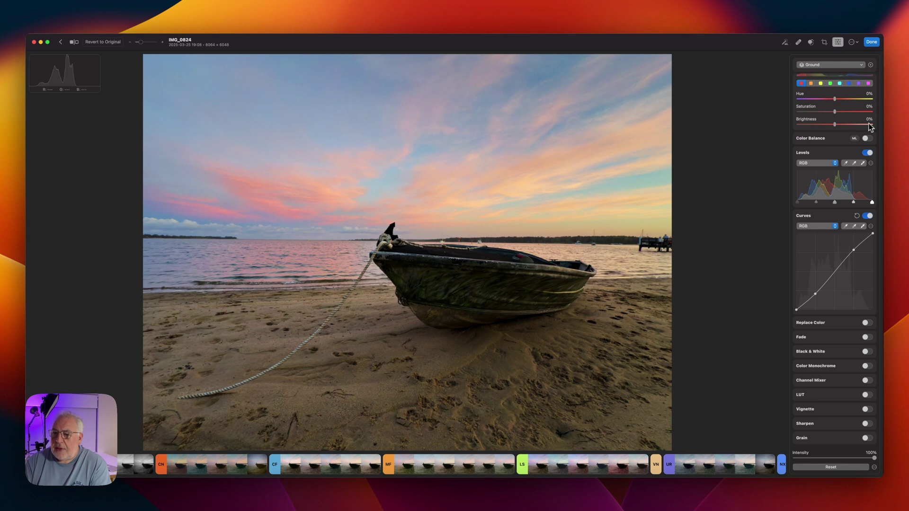
scroll(863, 130, "up", 5)
scroll(863, 130, "up", 3)
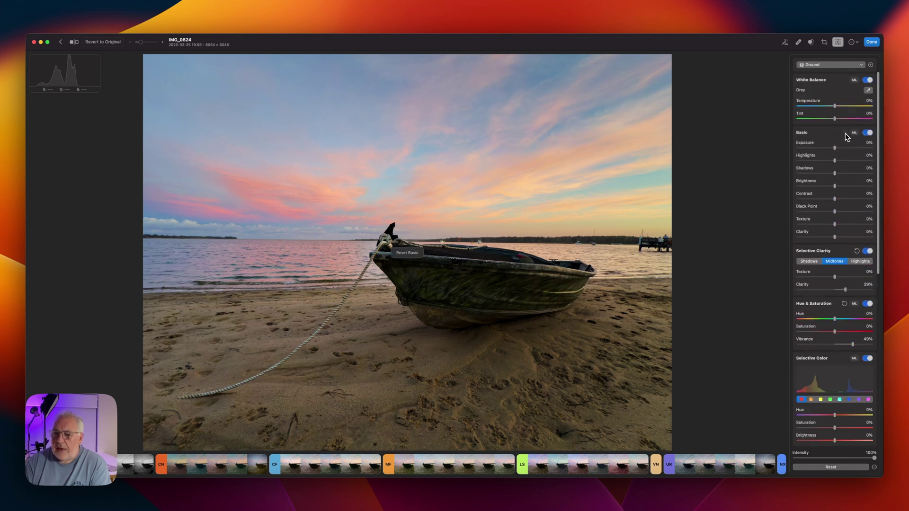
left_click(846, 134)
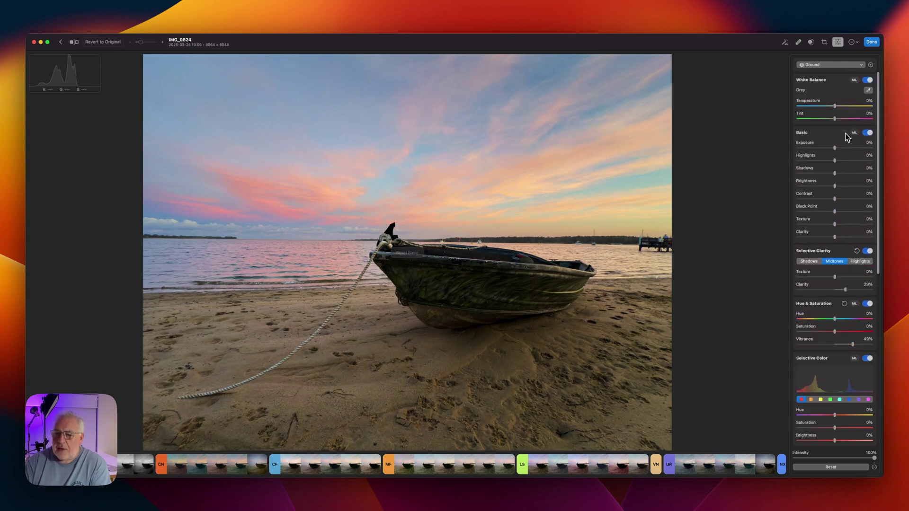
left_click(858, 252)
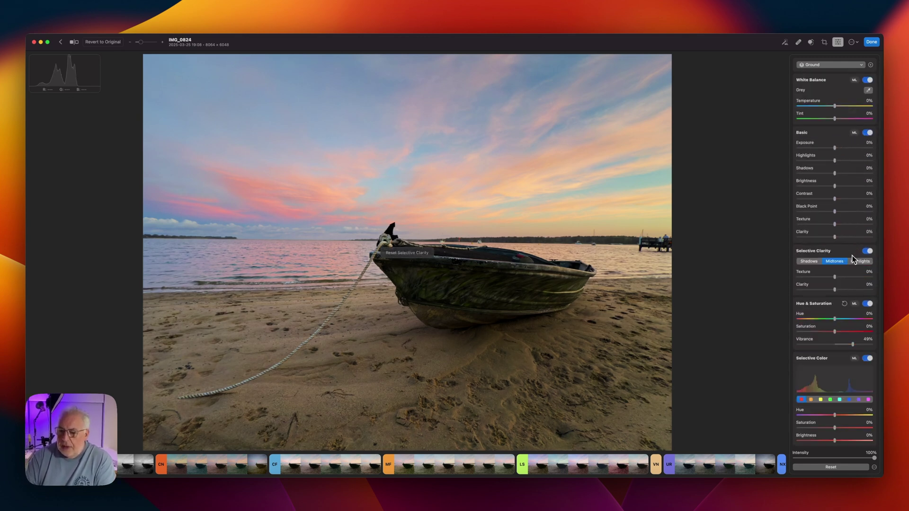
left_click(845, 303)
scroll(848, 310, "down", 5)
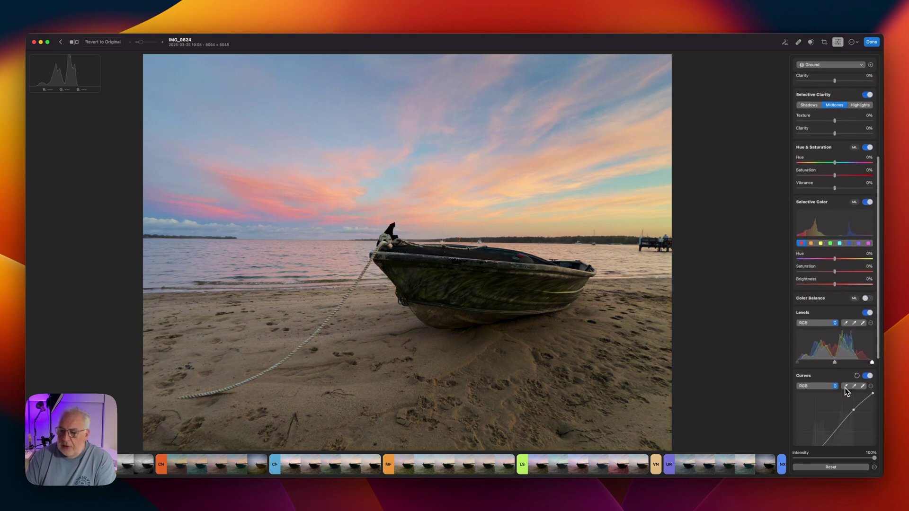
left_click(857, 376)
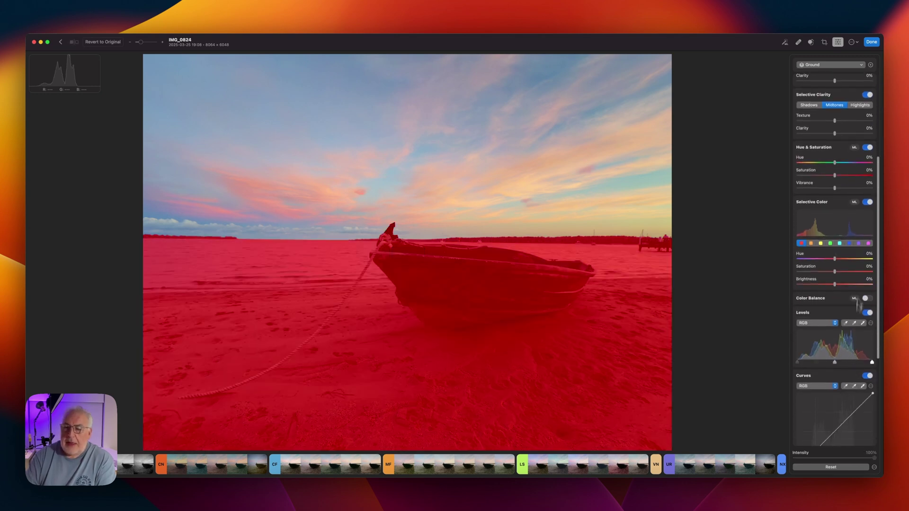
scroll(837, 237, "up", 5)
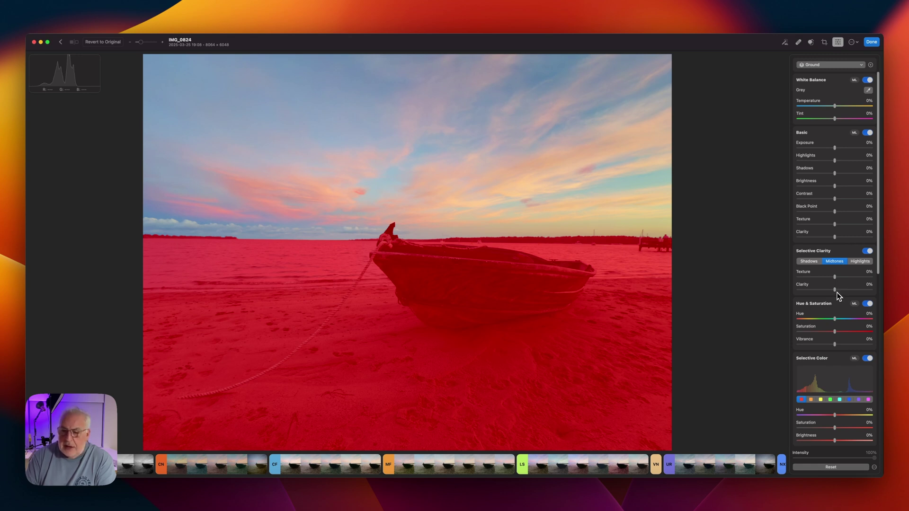
Give Ground Clarity 34%, Texture 22%, Black Point 20%, Shadows 15% and Temperature 5%.
mouse_move(836, 291)
left_mouse_down()
mouse_move(848, 290)
mouse_move(842, 284)
left_mouse_up()
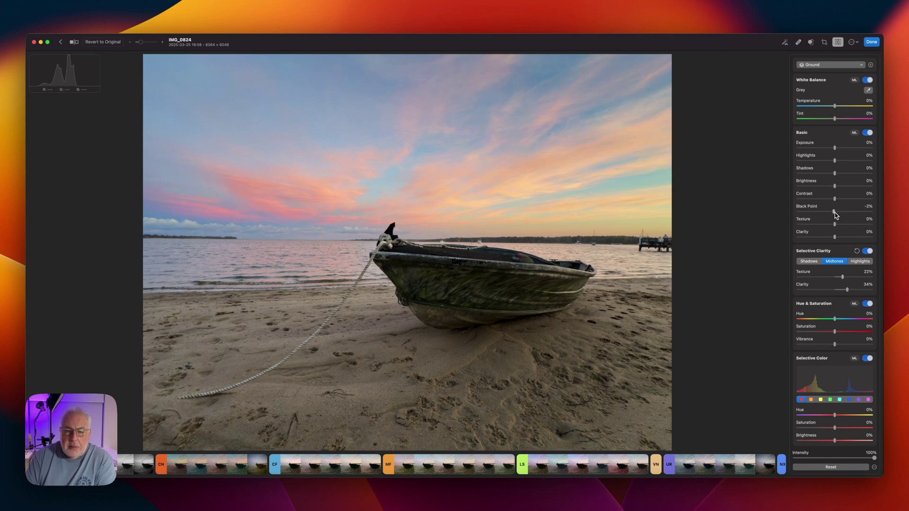
left_click_drag(831, 214, 844, 216)
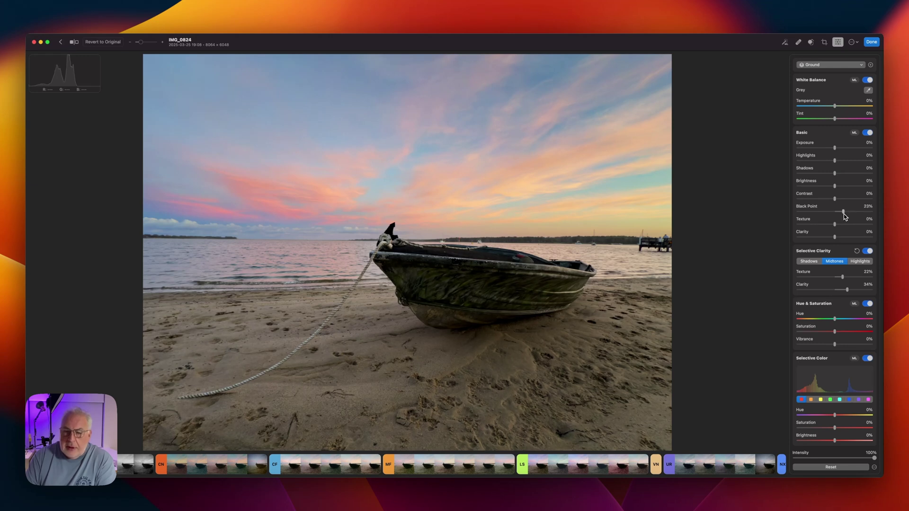
left_click_drag(835, 174, 842, 190)
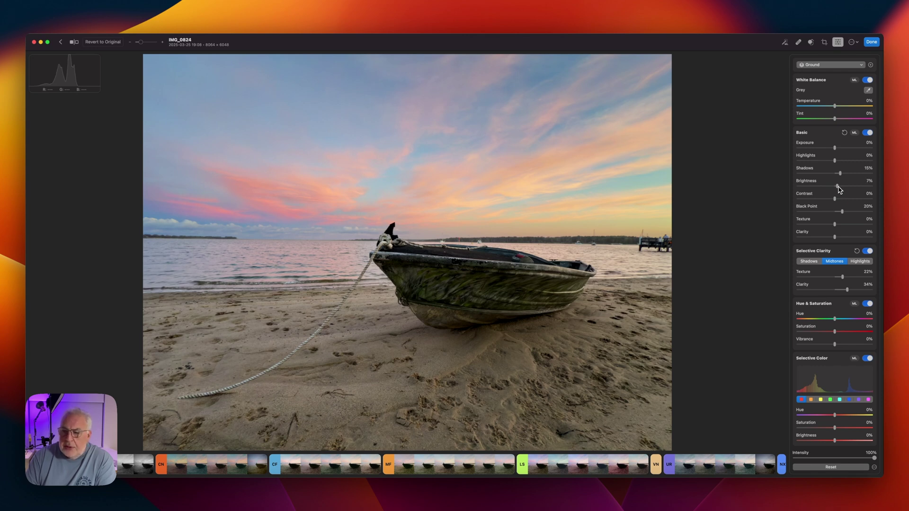
left_click_drag(836, 107, 840, 112)
left_click_drag(841, 113, 839, 112)
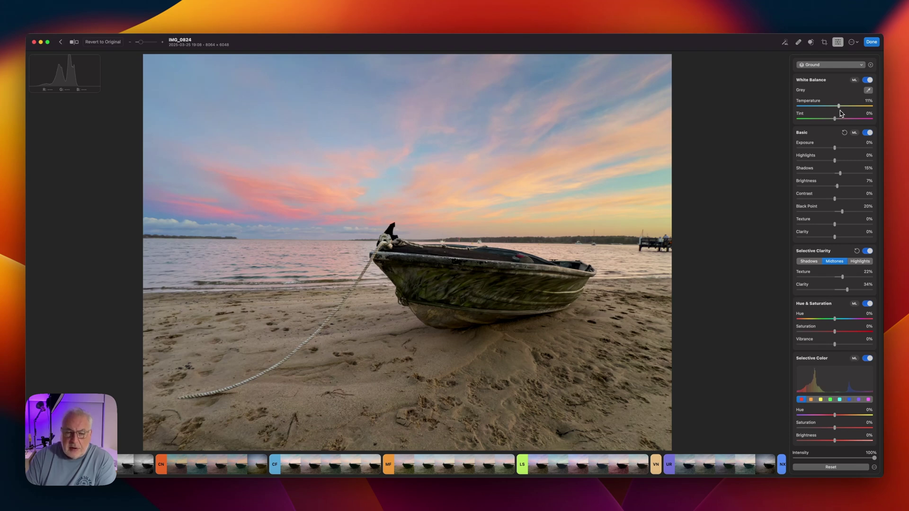
left_click_drag(841, 112, 838, 110)
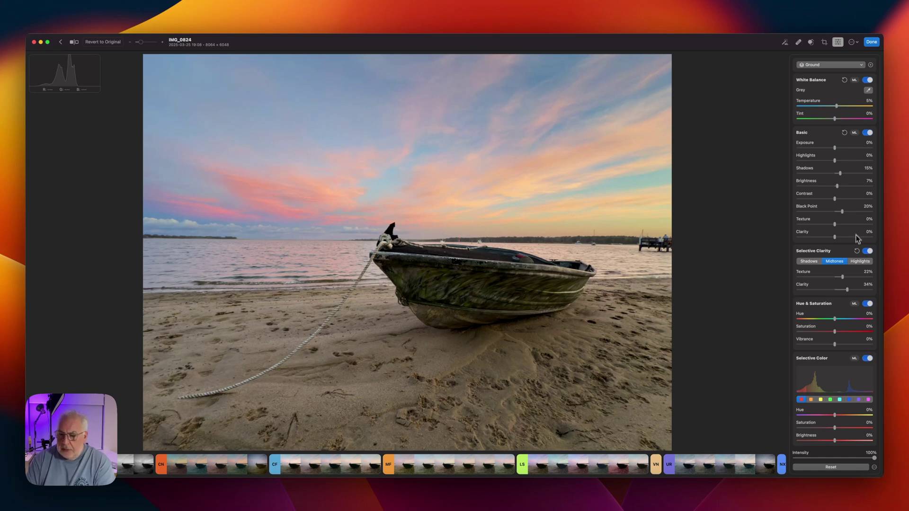
scroll(858, 239, "down", 5)
Auto-straighten the photo by −0.64°, cropping it to 7946 × 5958.
scroll(858, 239, "up", 5)
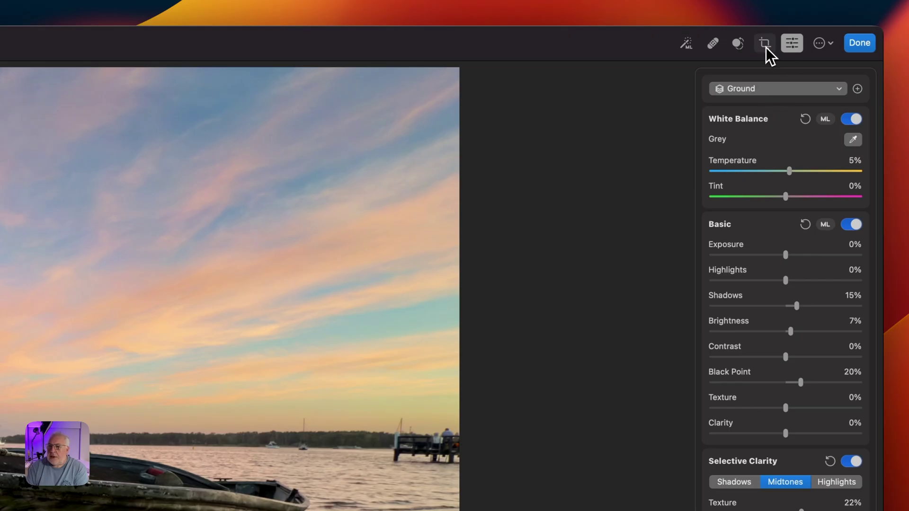
left_click(768, 48)
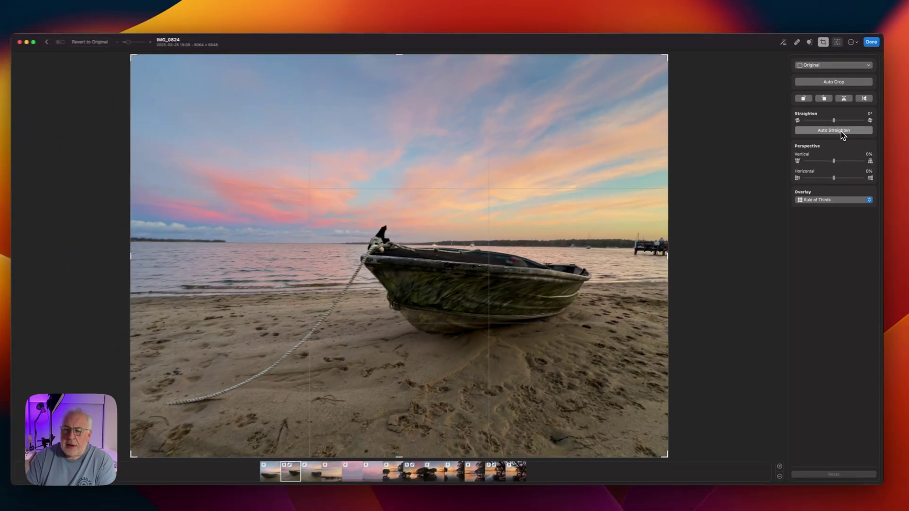
left_click(798, 219)
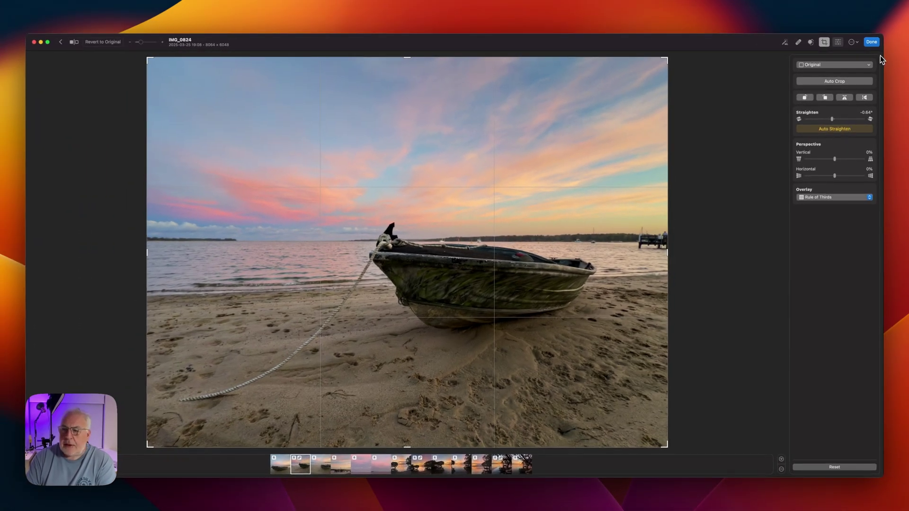
left_click(838, 42)
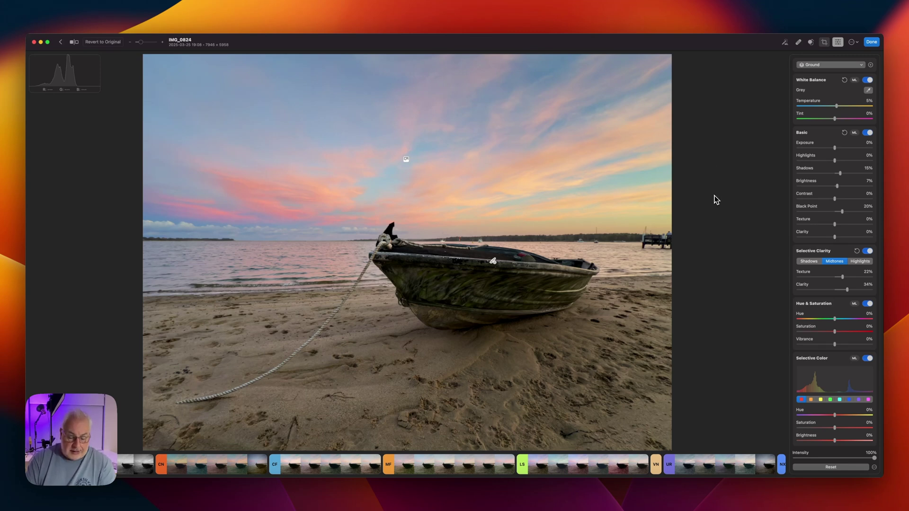
Toggle the split comparison and sweep the divider to reveal the original, then the edited sunset.
key("ctrl+c")
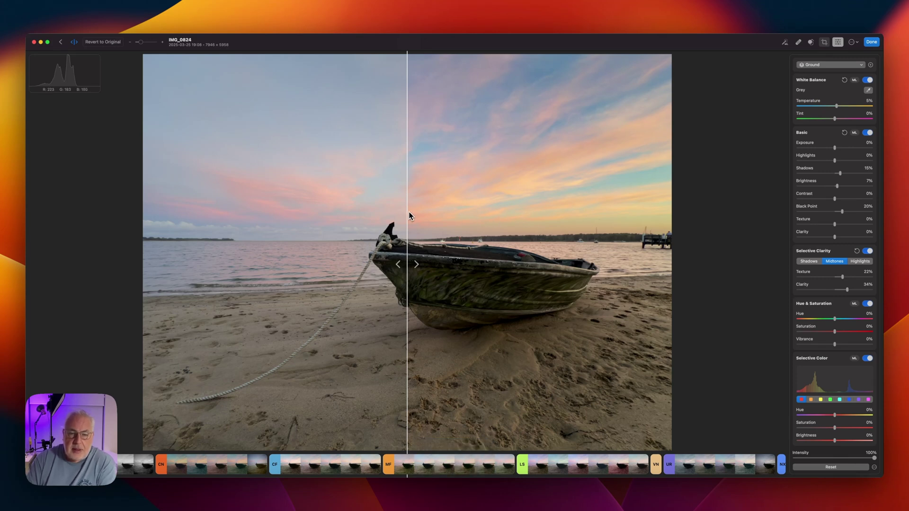
left_click_drag(410, 216, 686, 215)
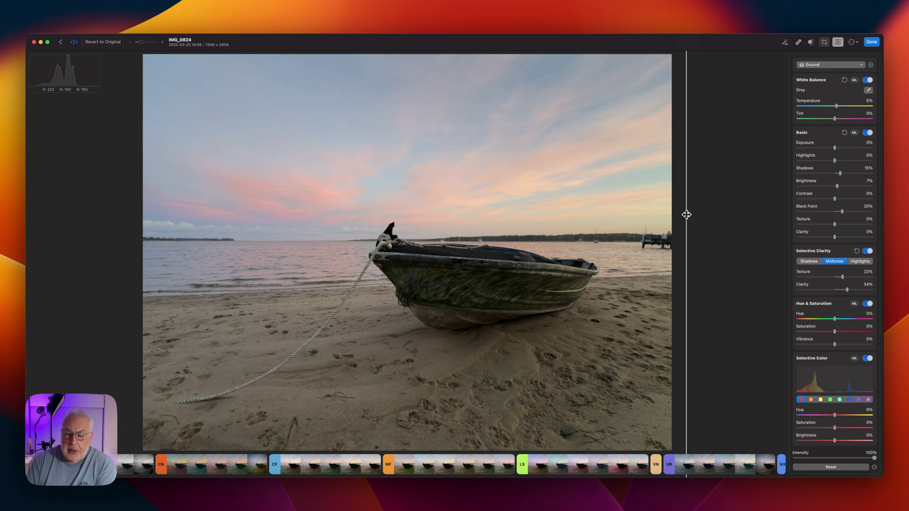
left_click_drag(687, 215, 143, 242)
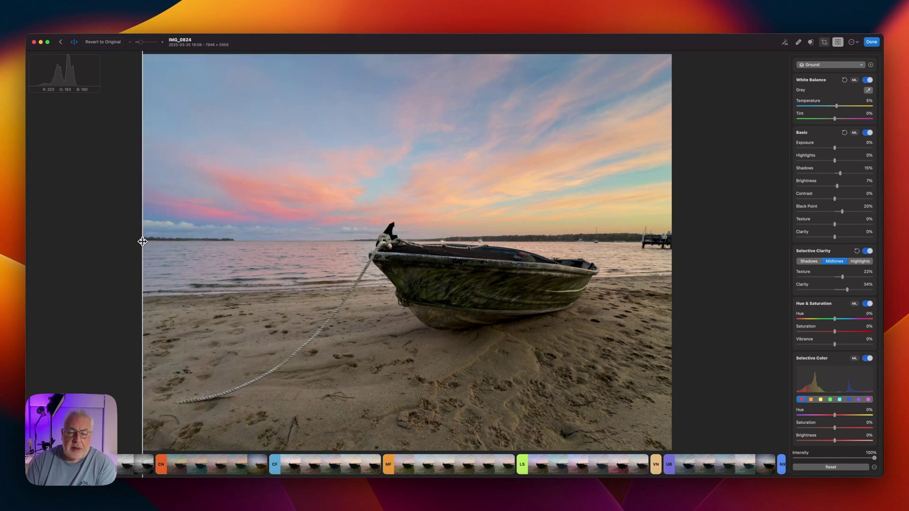